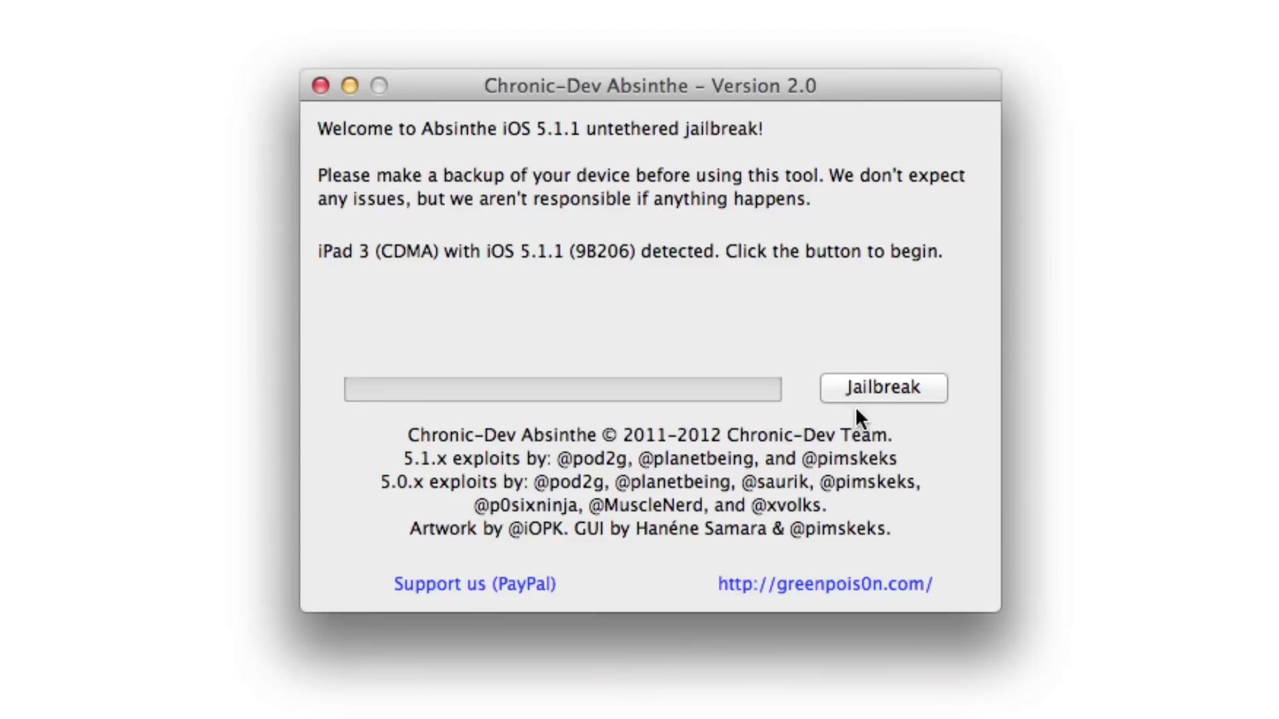
Start the Absinthe jailbreak and let the iPad reboot as the progress bar passes halfway
left_click(880, 389)
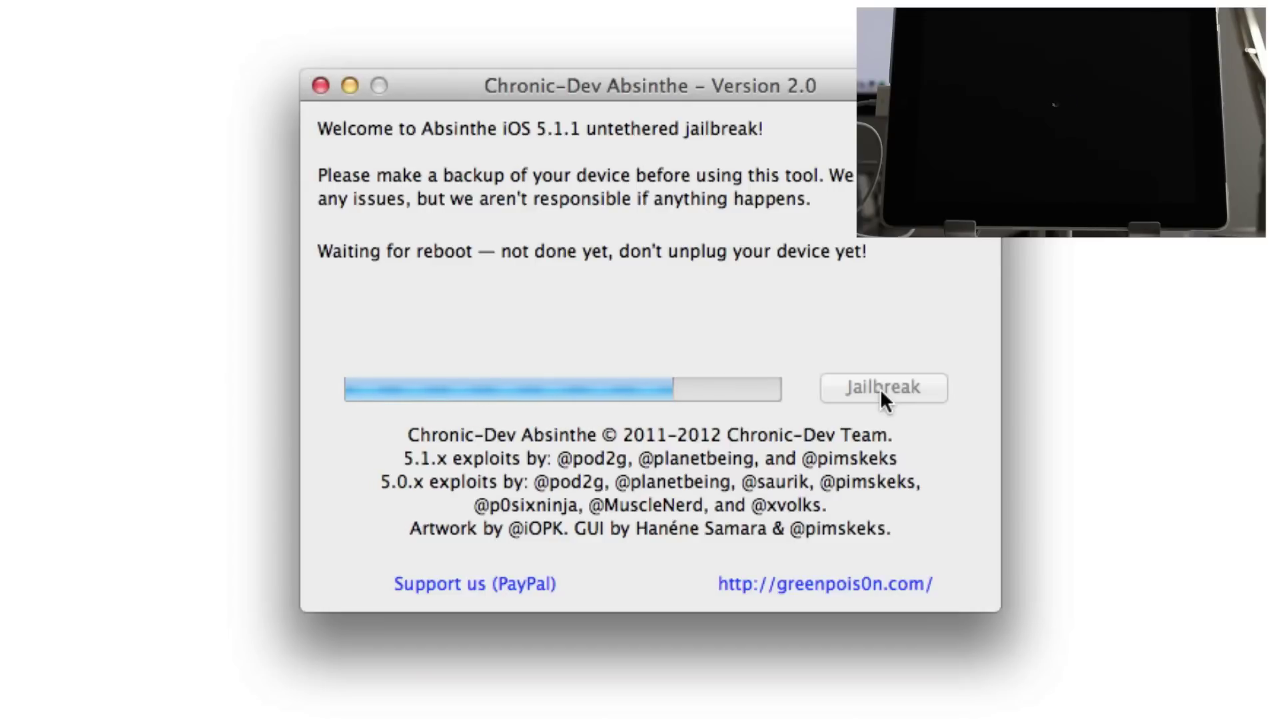
left_click(679, 87)
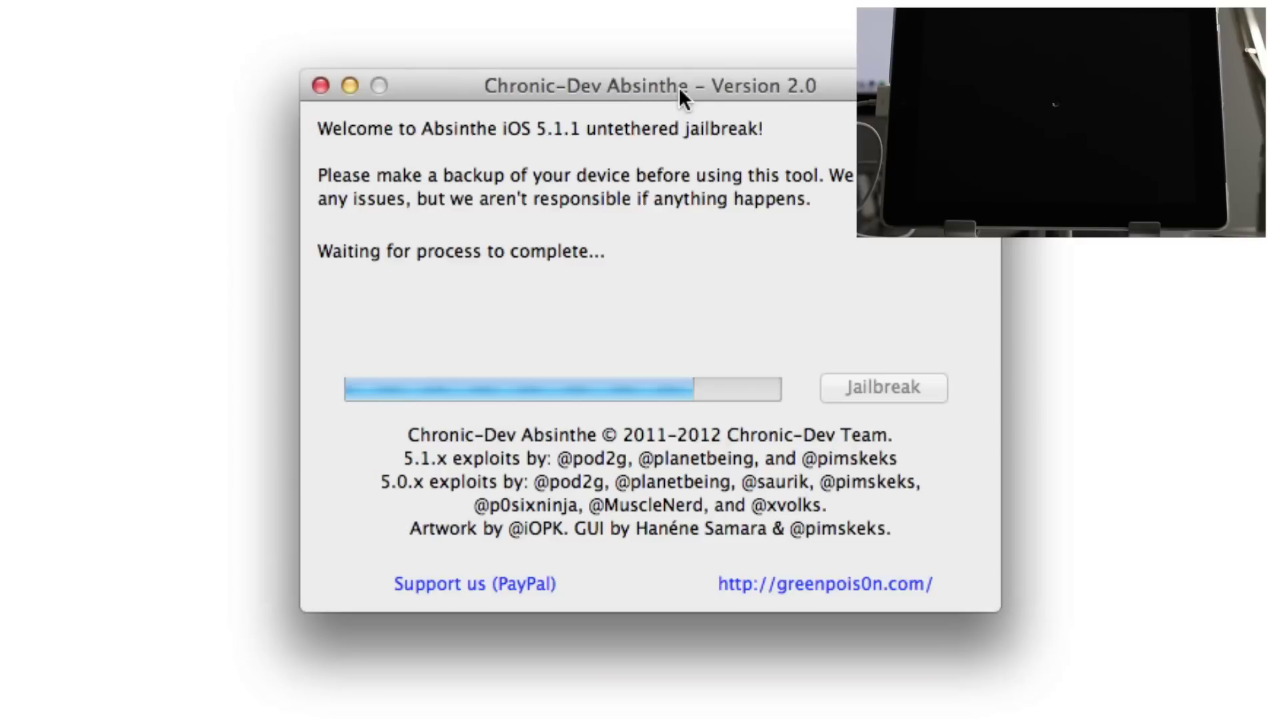